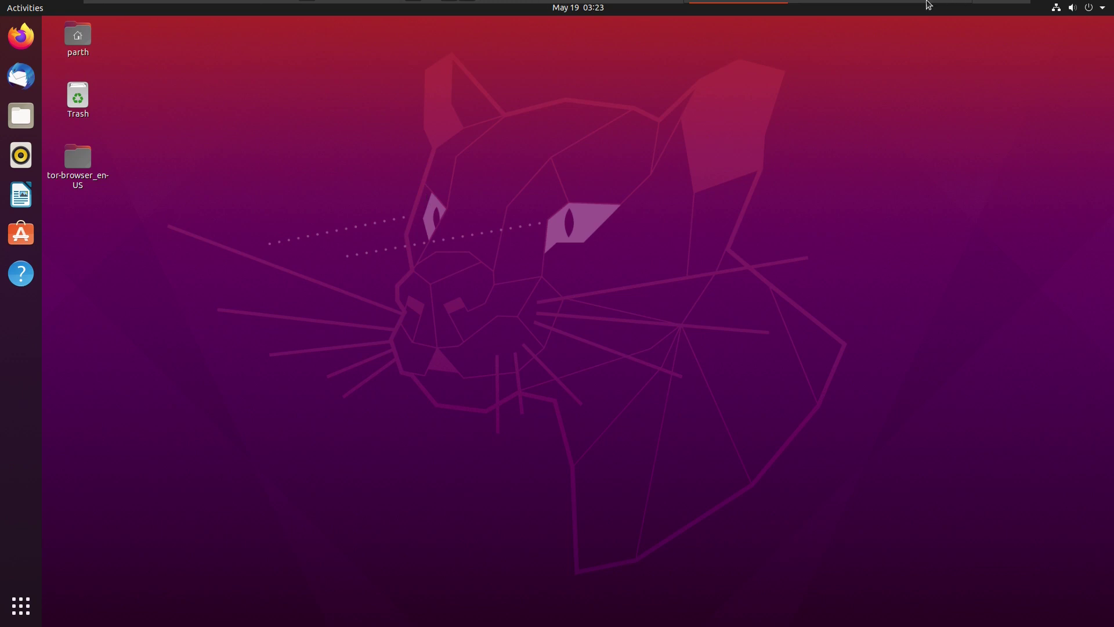
Exit full screen and open About VMware Workstation to see version 15.5.2 build-15785246
mouse_move(853, 5)
left_click(1002, 6)
left_click(141, 48)
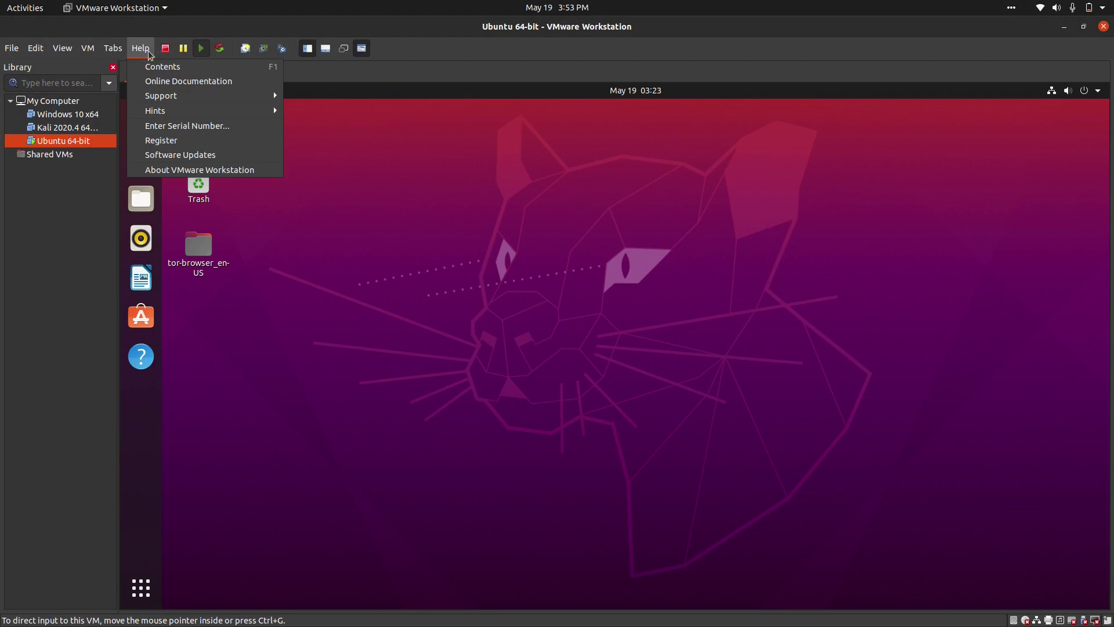
left_click(178, 169)
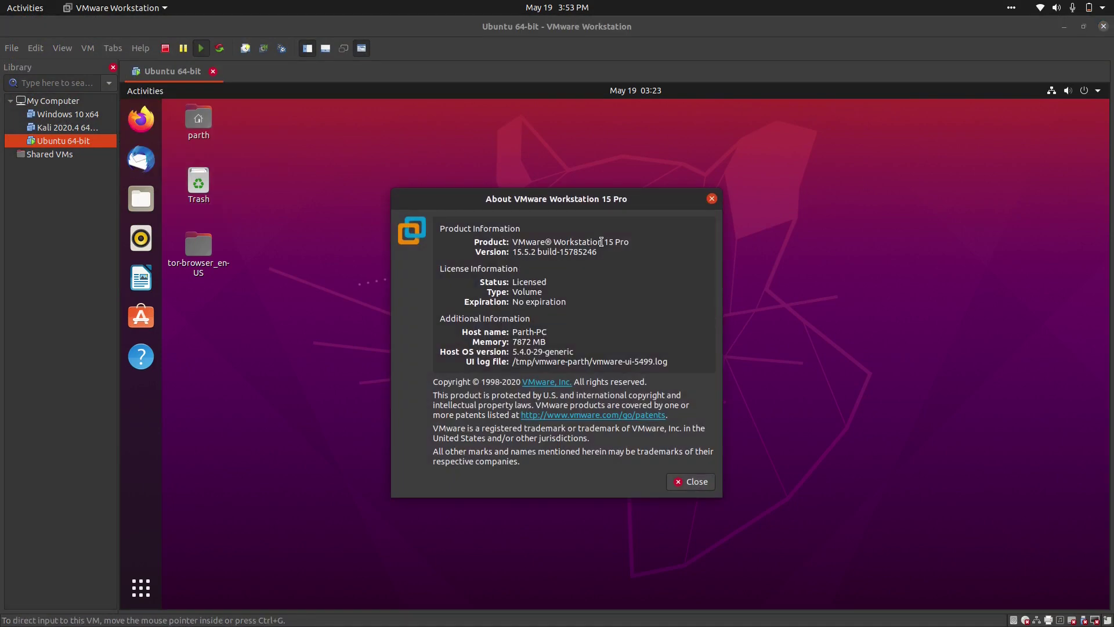
left_click(710, 198)
left_click(89, 48)
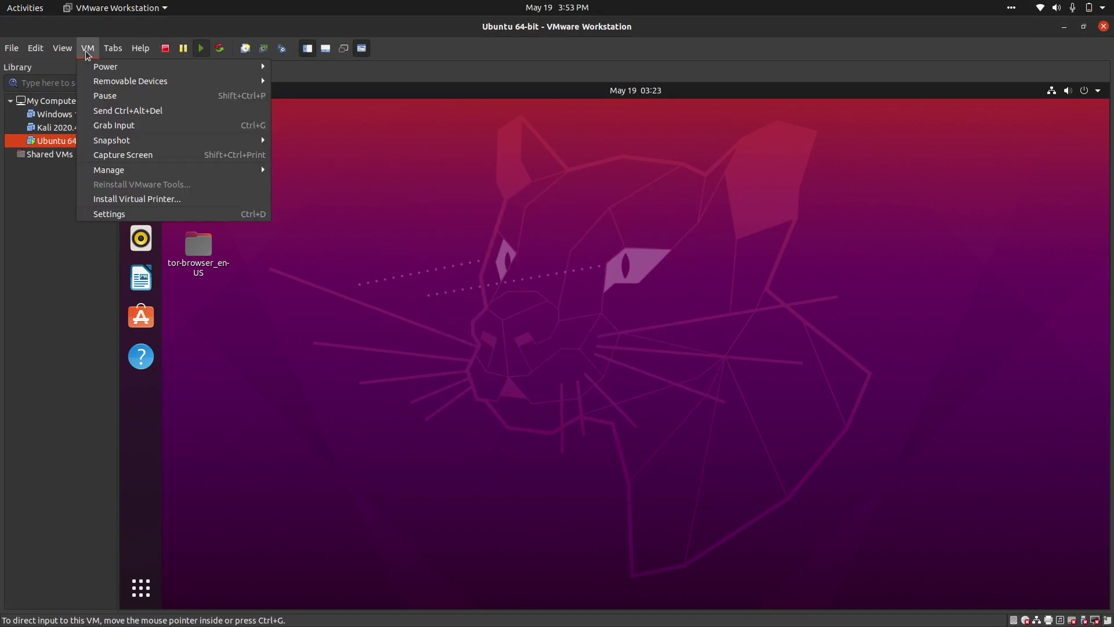
left_click(474, 245)
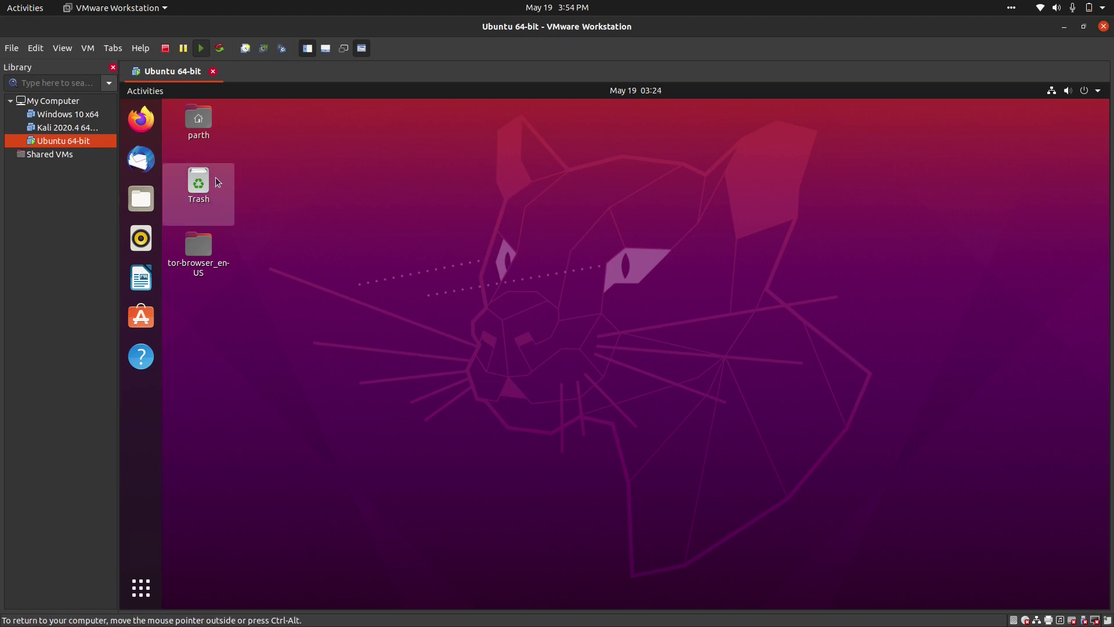
left_click(87, 48)
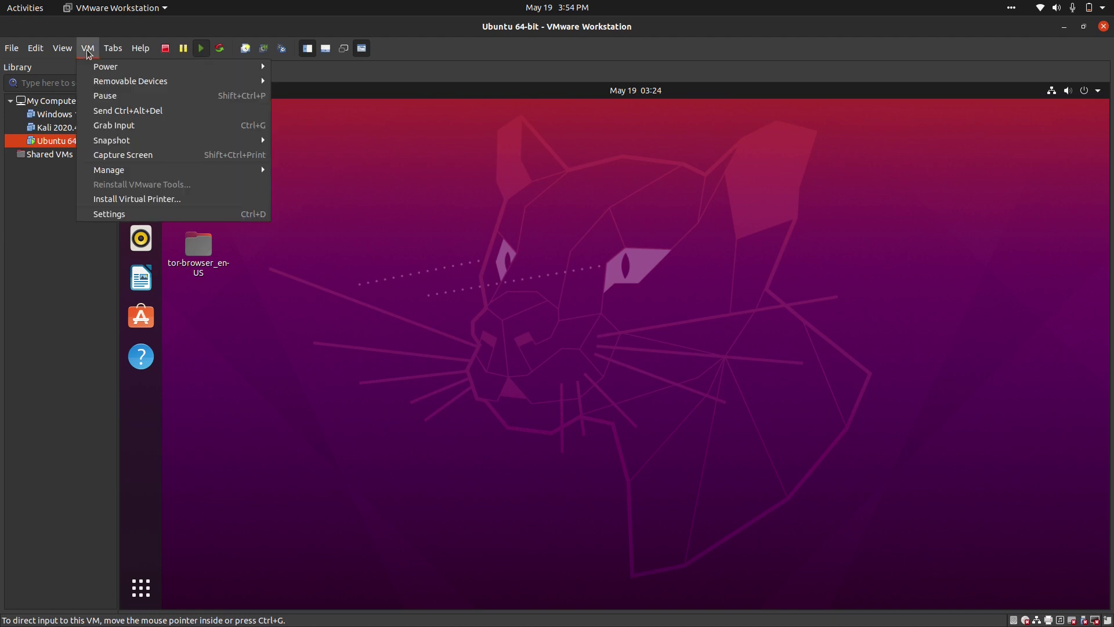
left_click(145, 214)
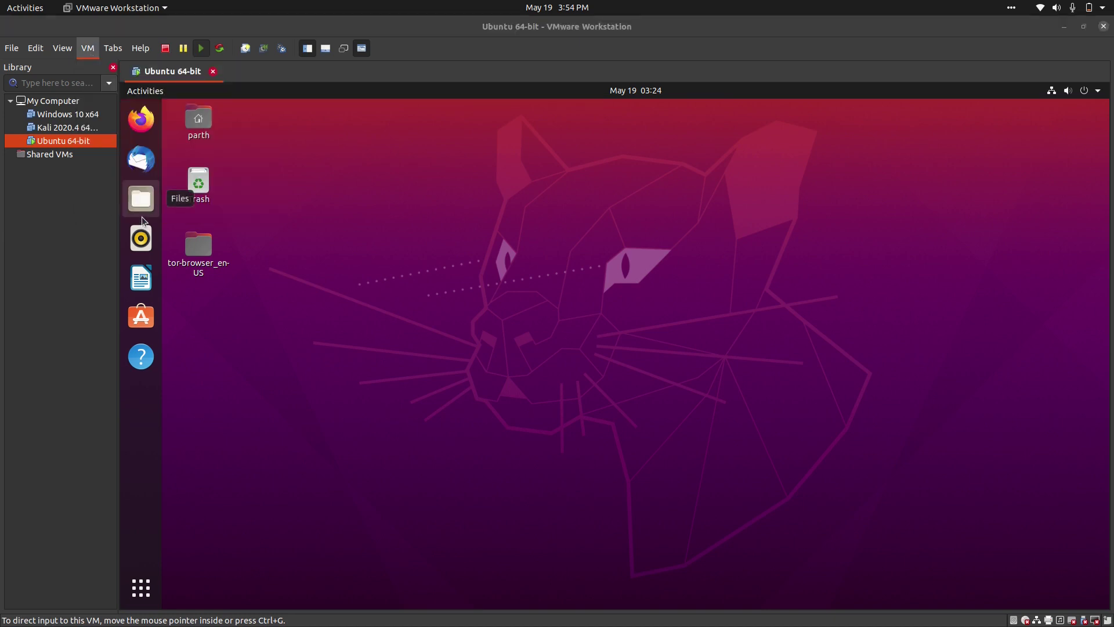
left_click(355, 273)
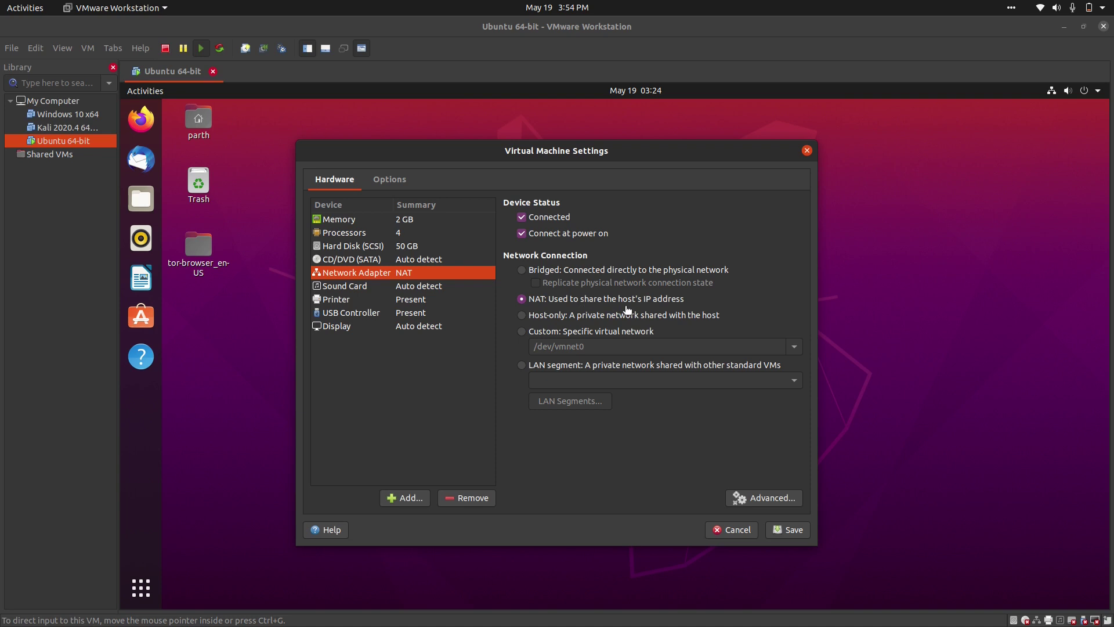
left_click(808, 151)
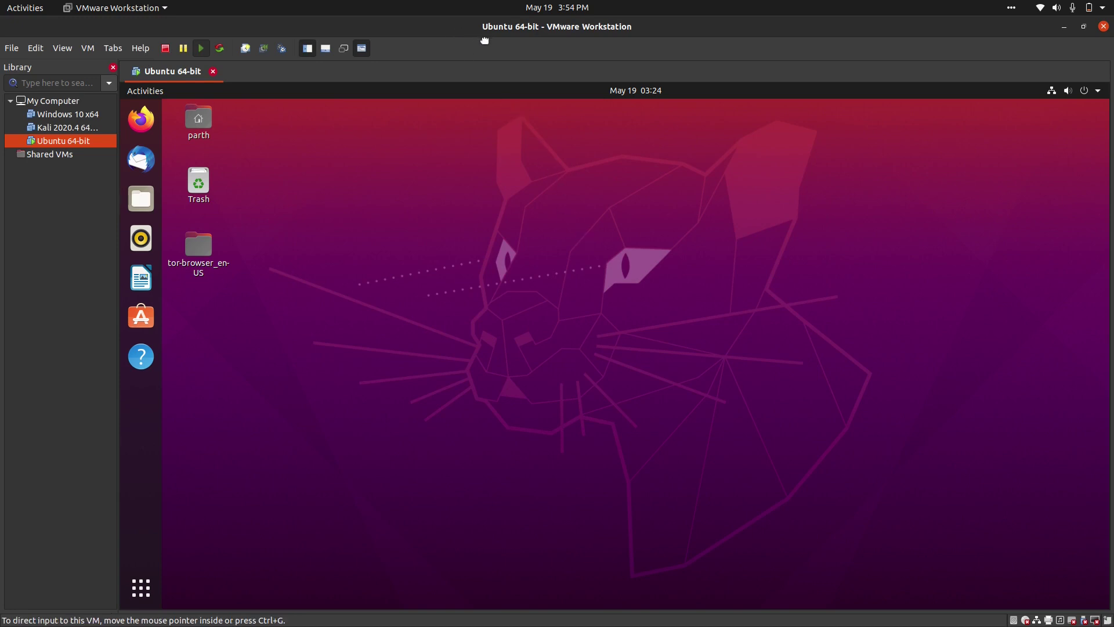
double_click(494, 45)
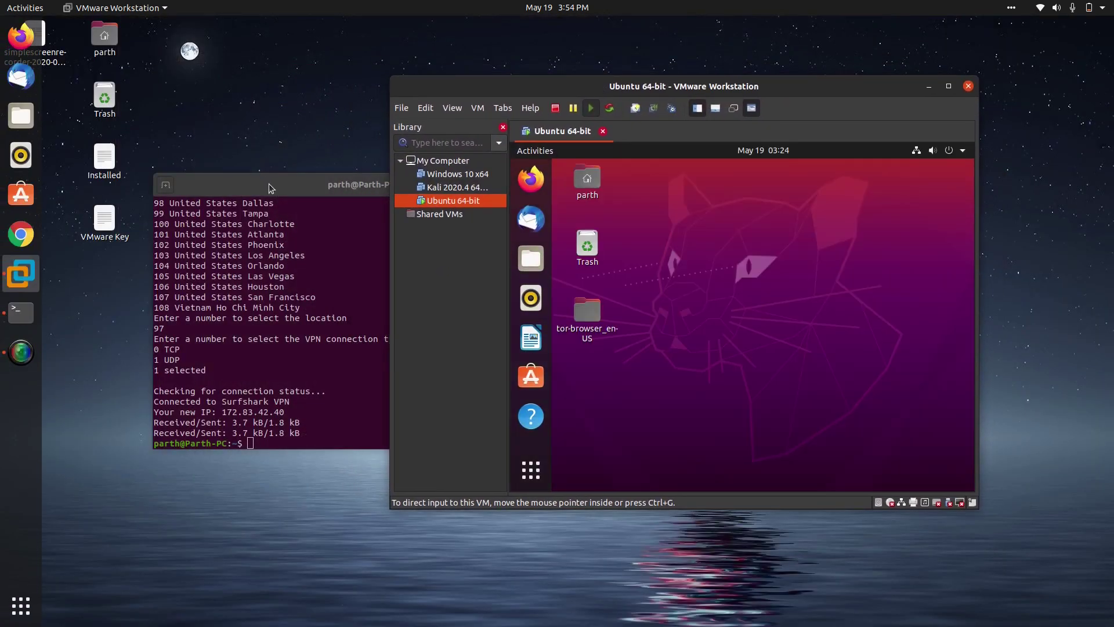
left_click(270, 183)
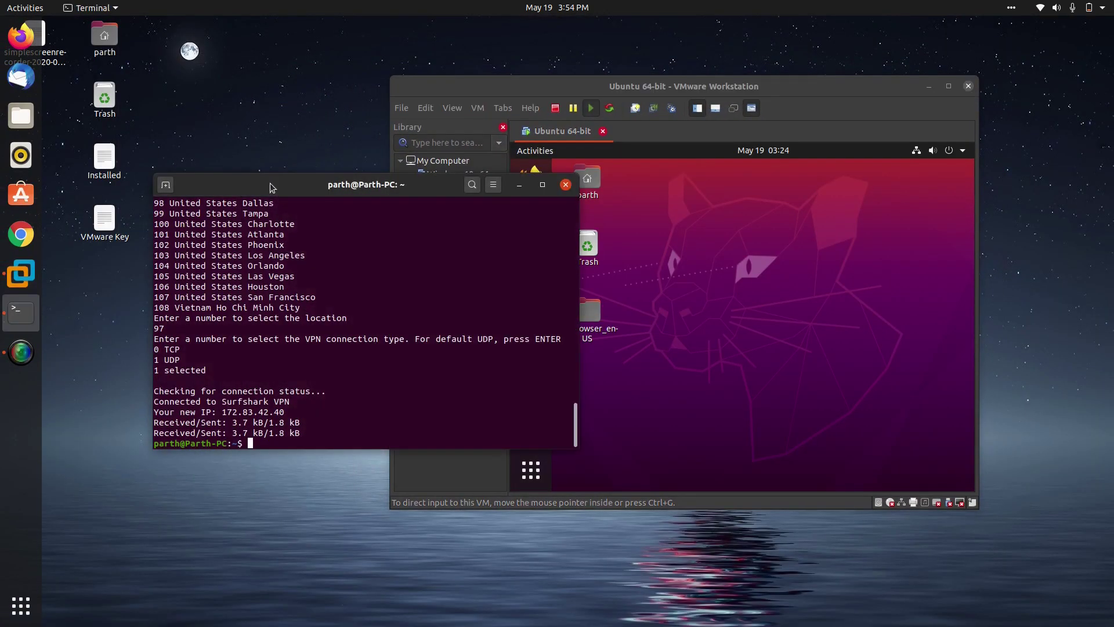
double_click(241, 401)
left_click(948, 88)
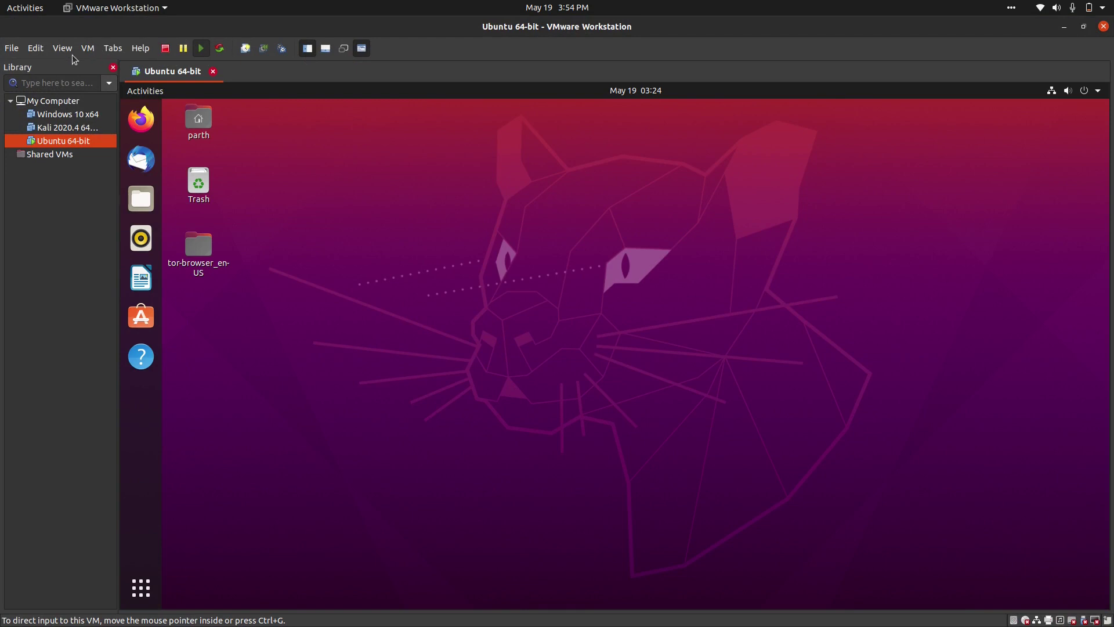
Switch the Ubuntu VM to full screen and open a new private Firefox window from the dock
left_click(88, 48)
mouse_move(62, 47)
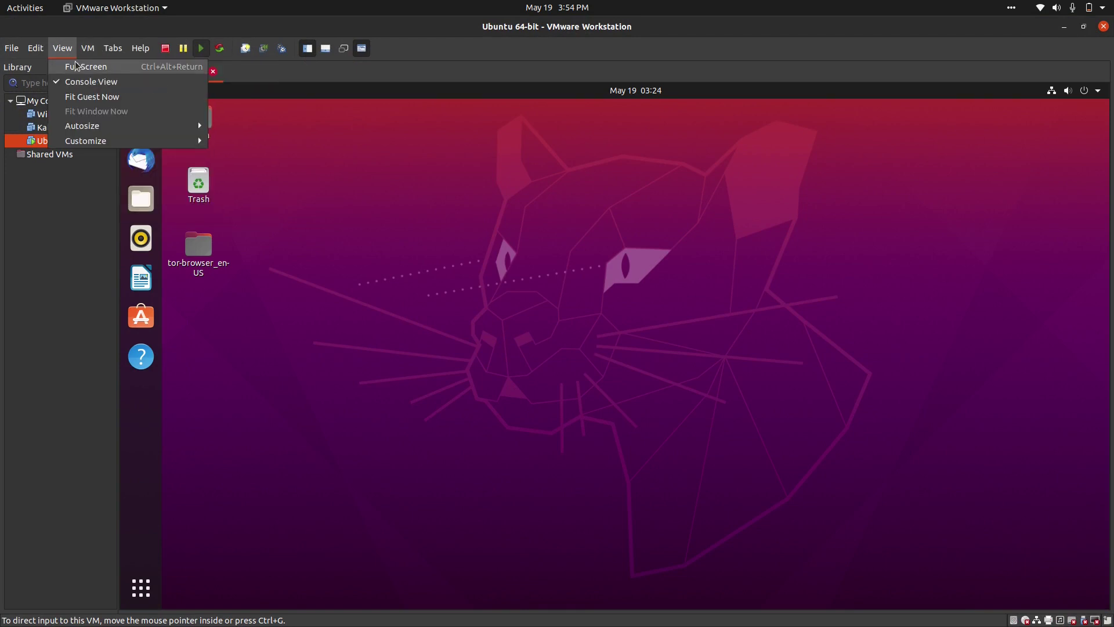
left_click(76, 66)
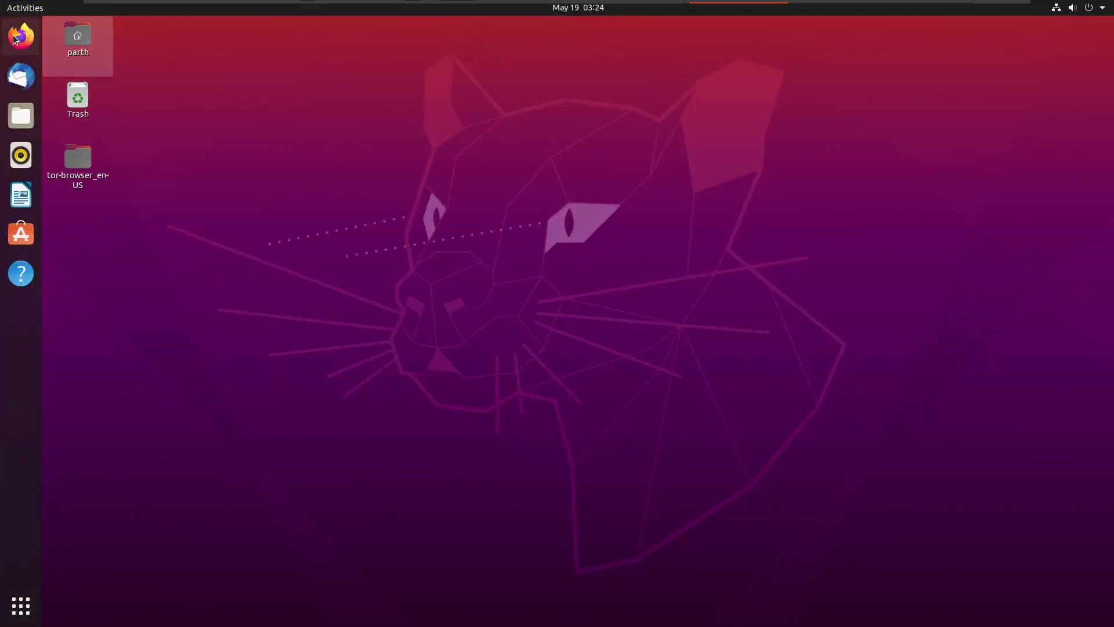
right_click(21, 36)
left_click(69, 58)
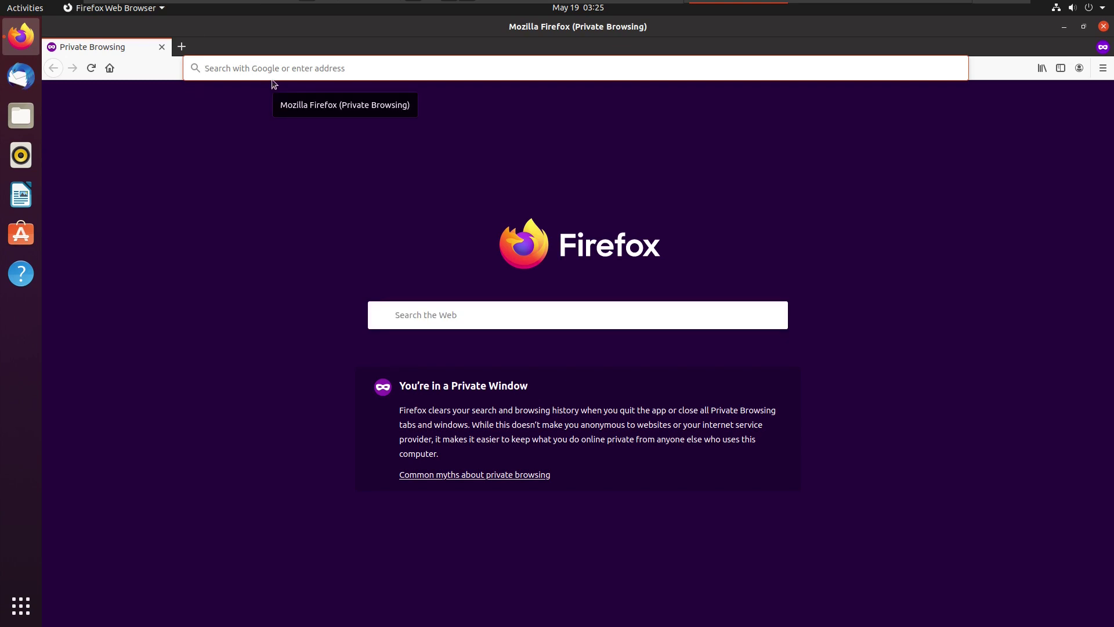
Search 'tor', open the Tor Project | Anonymity Online result, and go to its Tor Browser download page
type("tor")
key("Return")
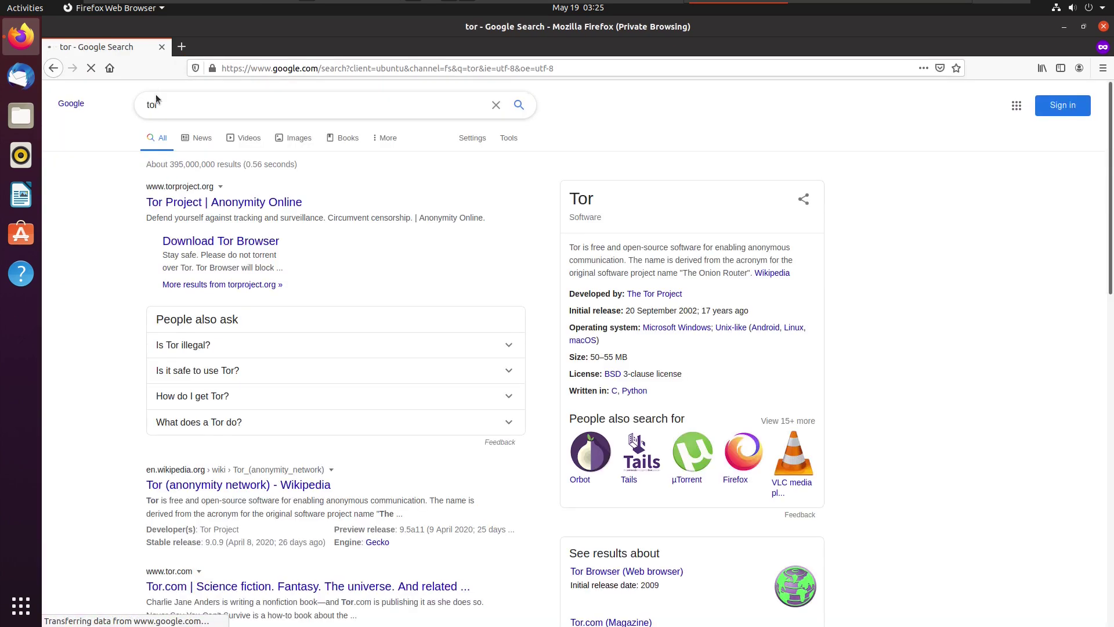
left_click(221, 203)
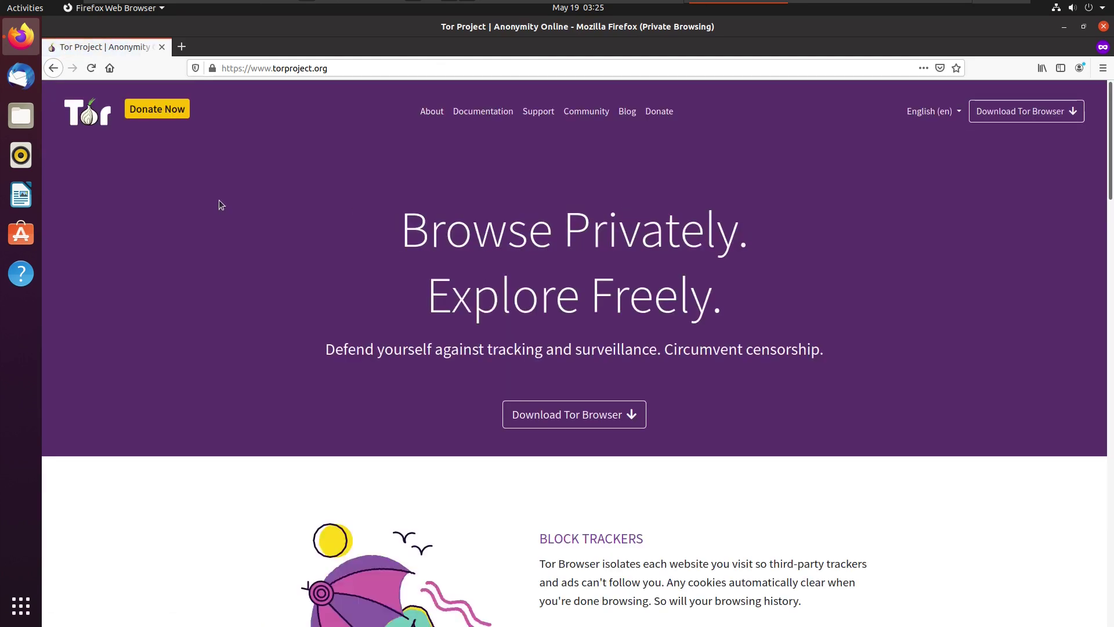
left_click(608, 419)
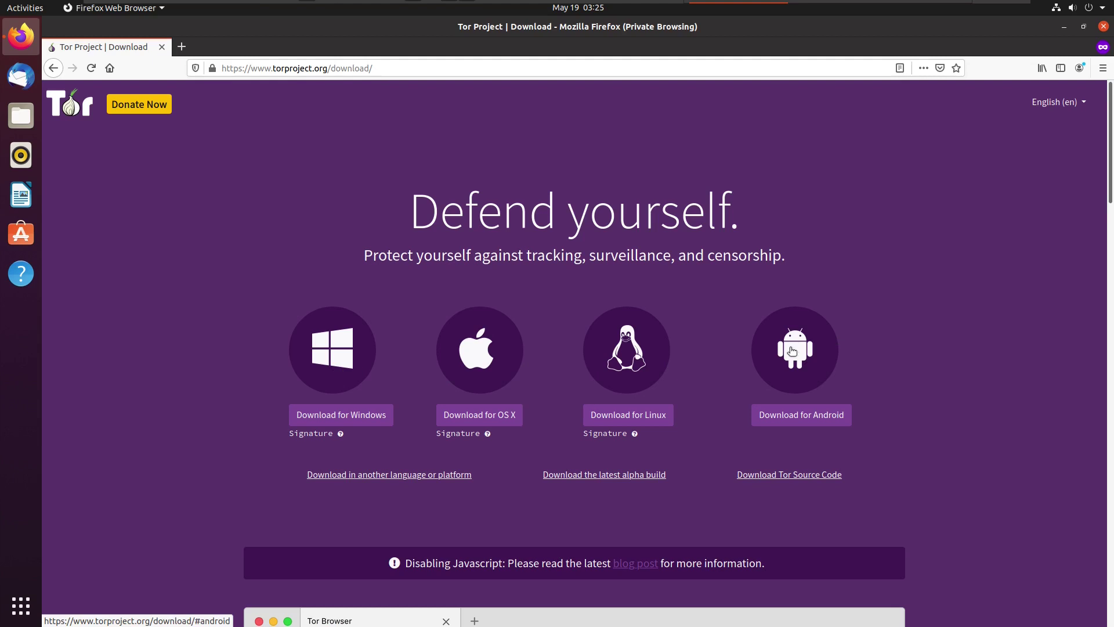
Minimize Firefox and open a terminal inside the tor-browser_en-US folder
left_click(1069, 29)
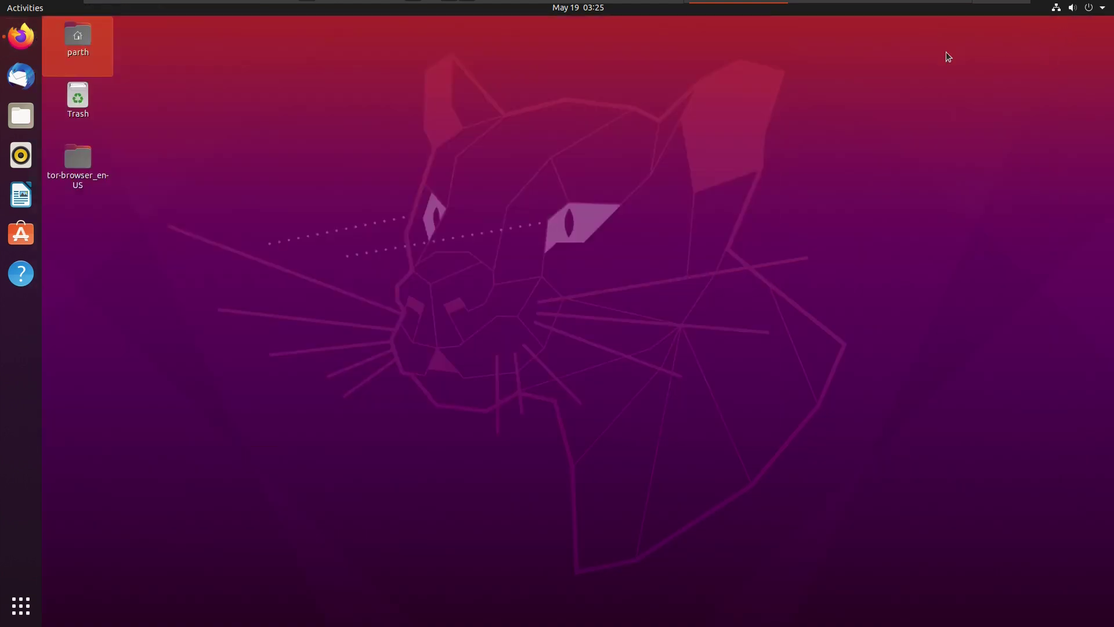
double_click(100, 160)
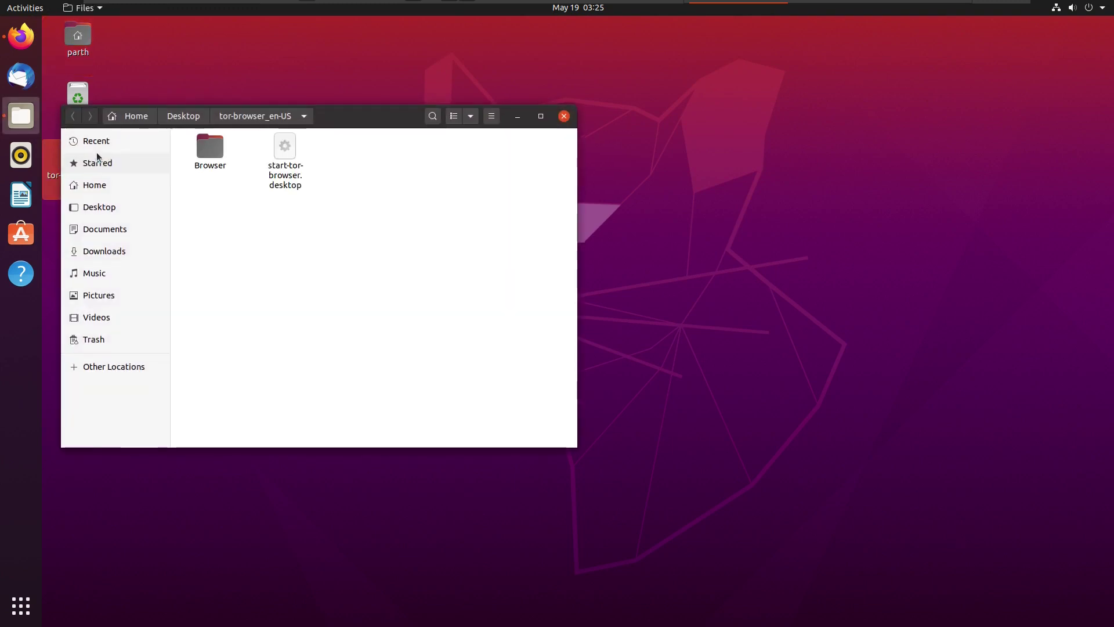
right_click(264, 249)
left_click(300, 318)
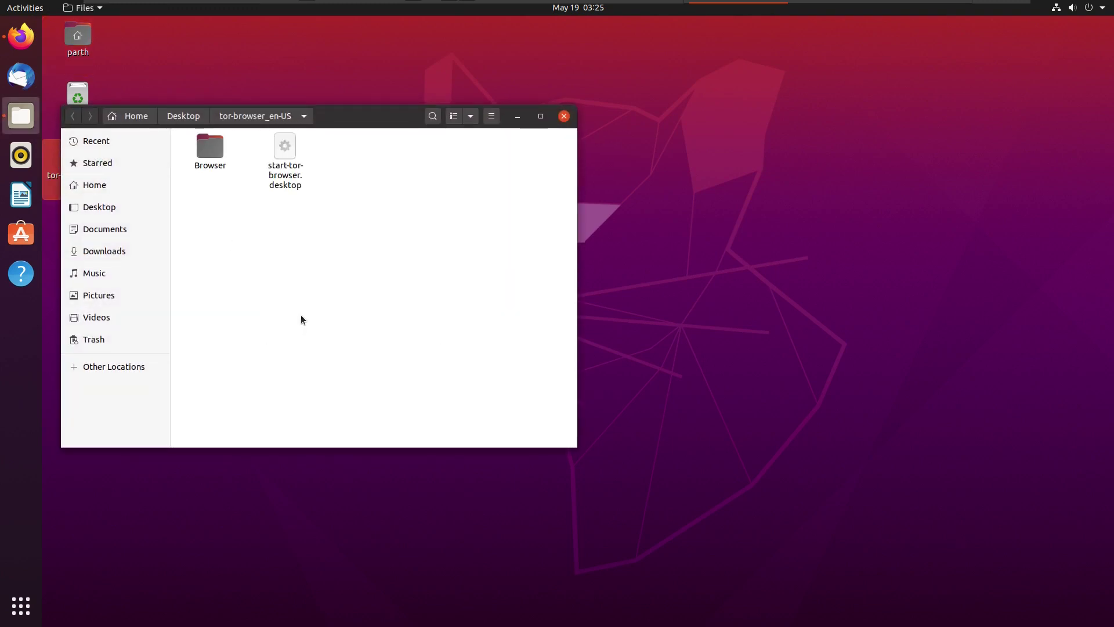
Run ./start-tor-browser.desktop in the terminal to launch Tor Browser
type("./st")
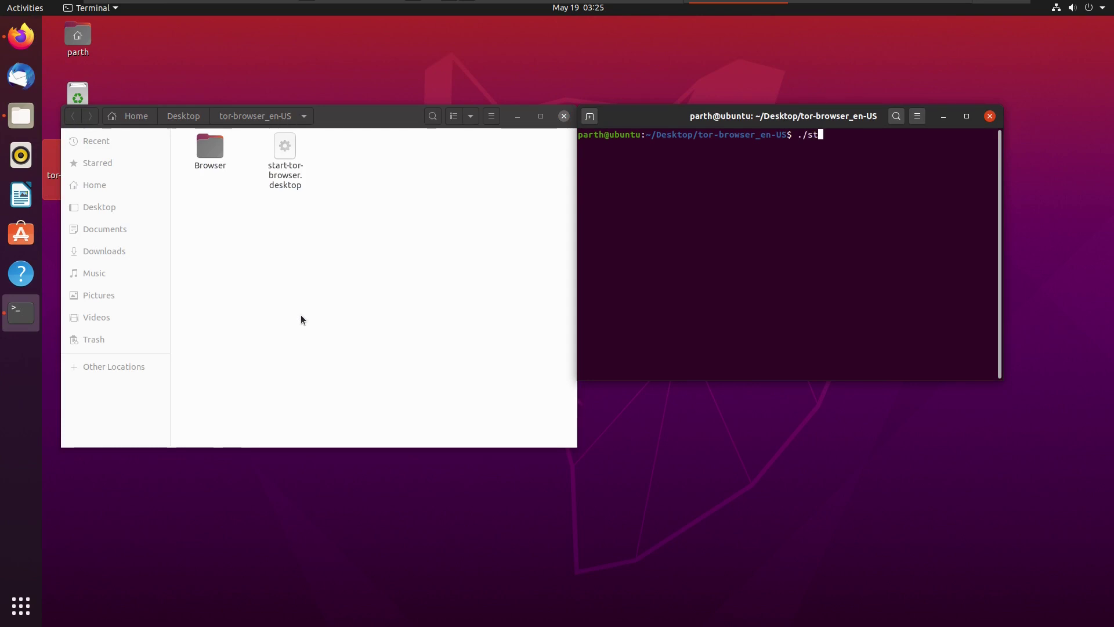
key("Tab")
key("Return")
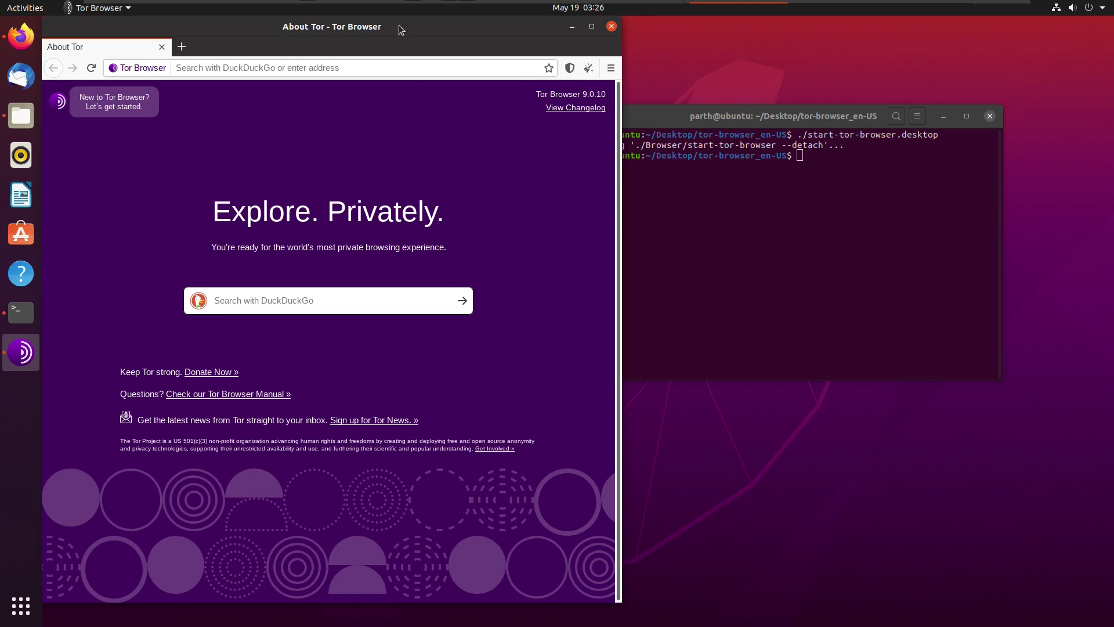
Move the Tor Browser window right, enlarge it, and shift it higher on screen
left_click_drag(399, 26, 466, 32)
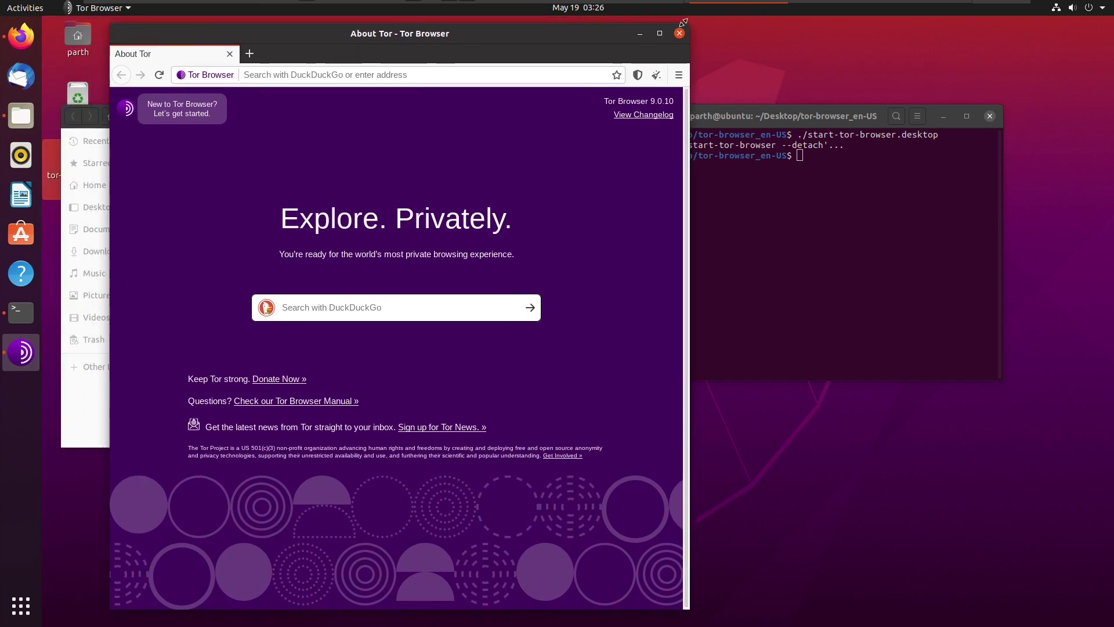
left_click_drag(684, 22, 843, 150)
left_click_drag(687, 159, 717, 63)
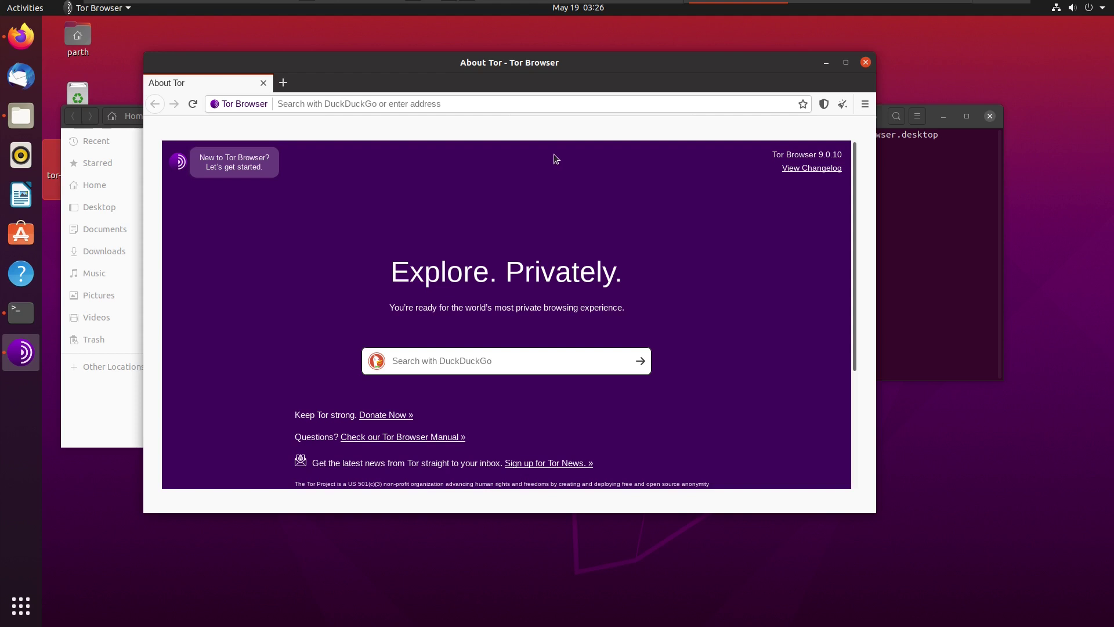
Open the Tor network settings from the 'New to Tor Browser?' tour, landing on General preferences
left_click(265, 163)
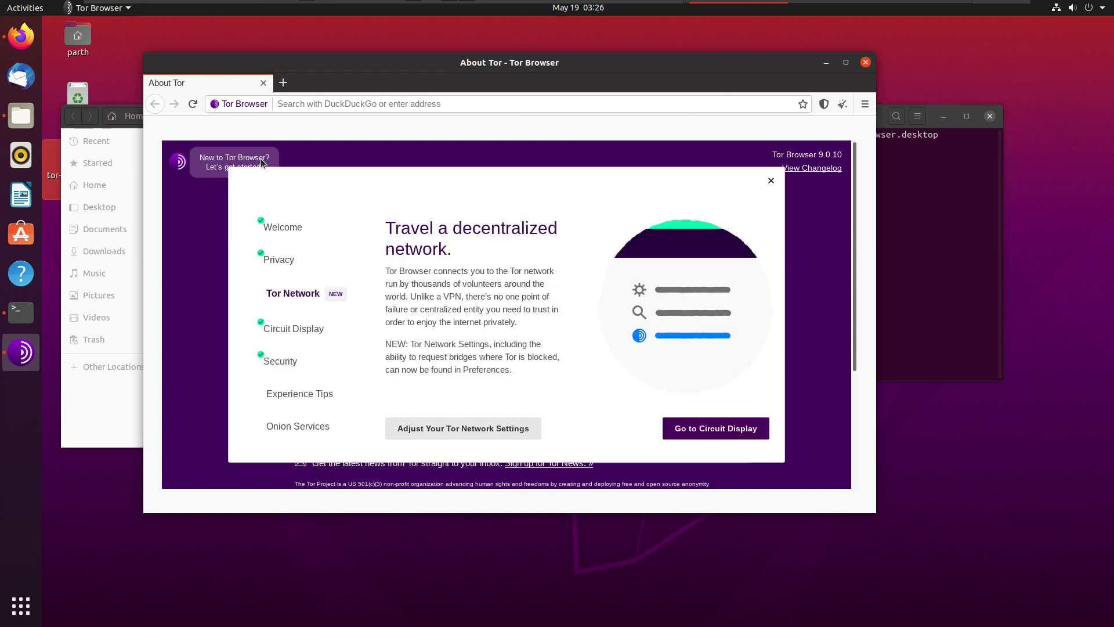
left_click(429, 434)
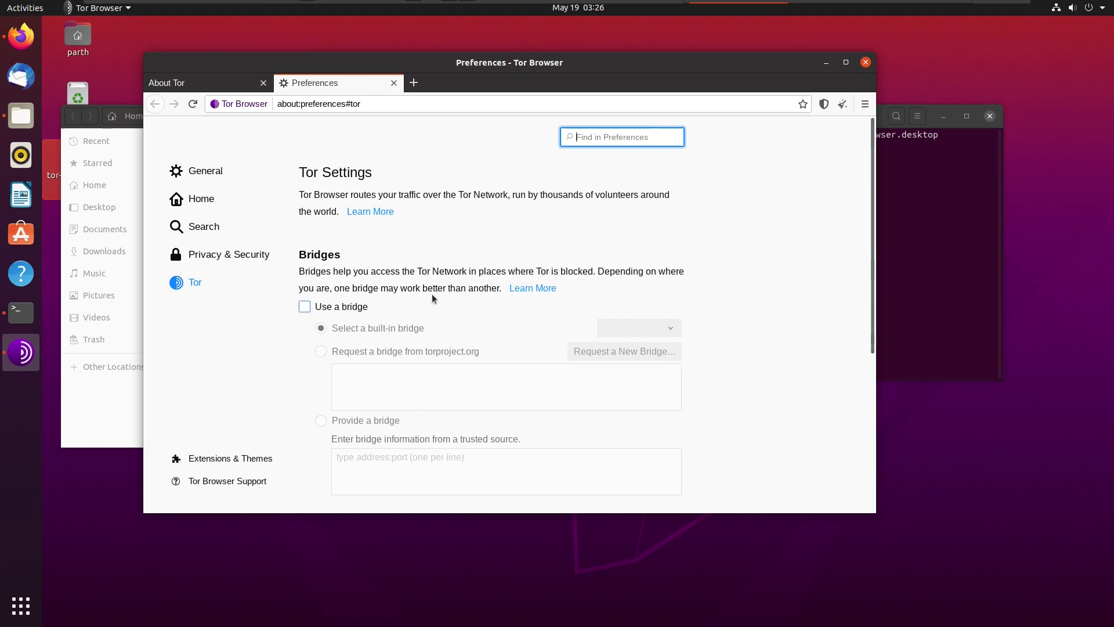
scroll(434, 294, "down", 5)
scroll(406, 290, "up", 5)
scroll(424, 288, "up", 1)
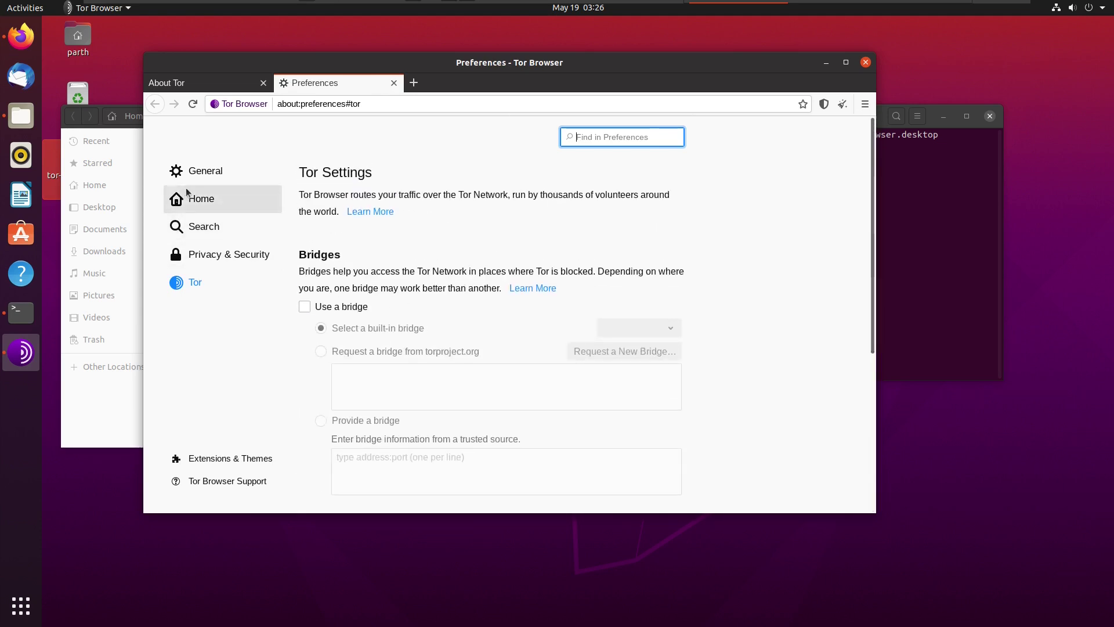
left_click(198, 171)
Check that Security Level is Safer under Privacy & Security, then return to General
left_click(215, 252)
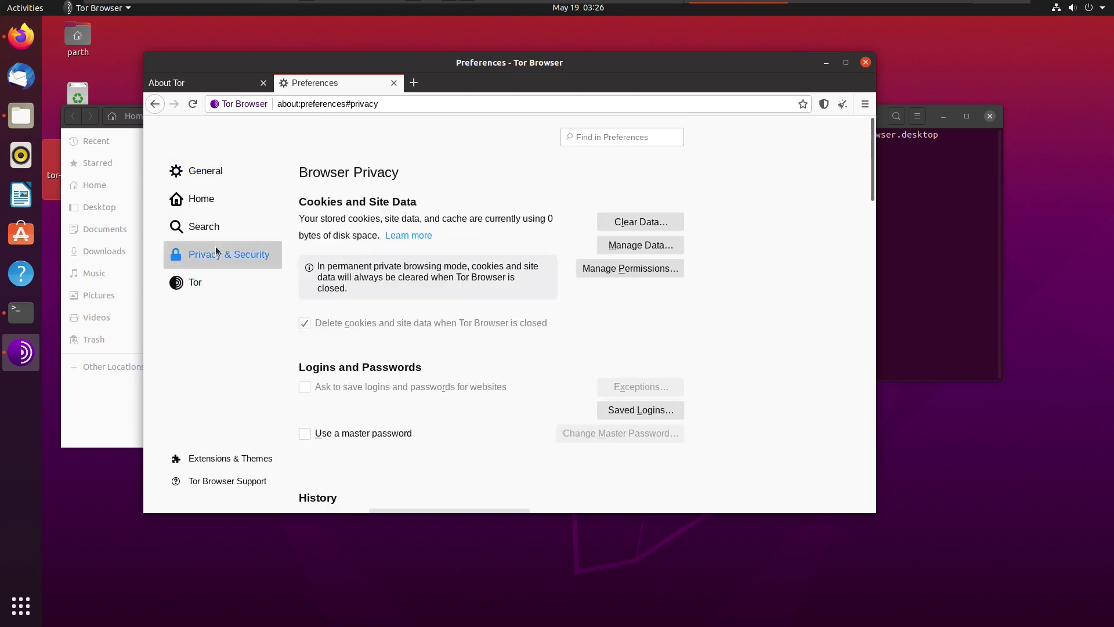
scroll(355, 288, "down", 8)
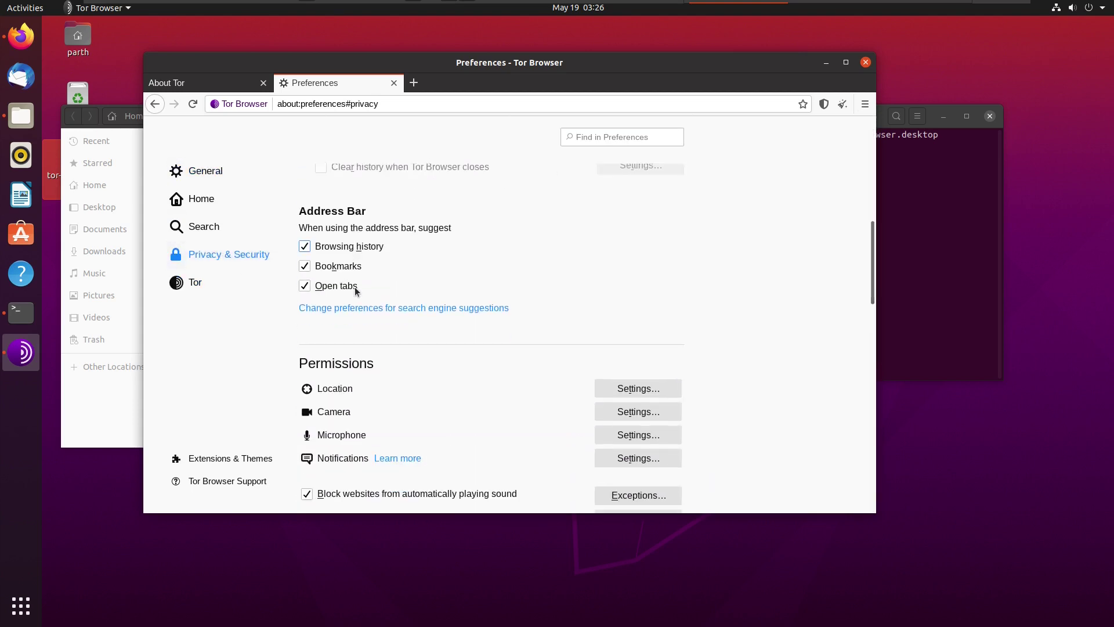
scroll(356, 291, "down", 10)
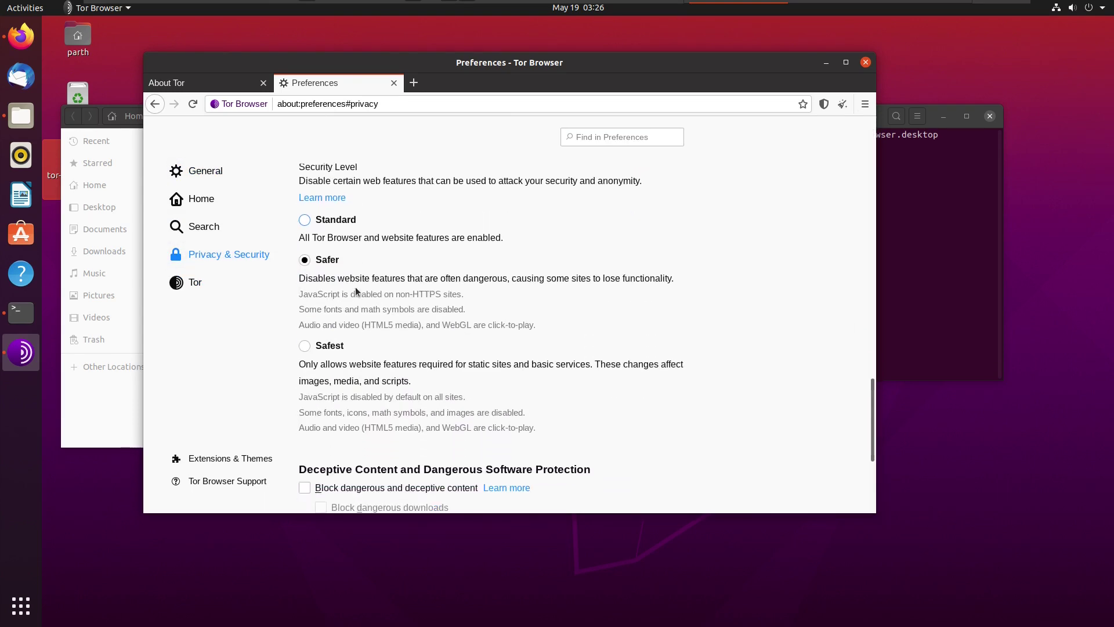
scroll(356, 290, "up", 1)
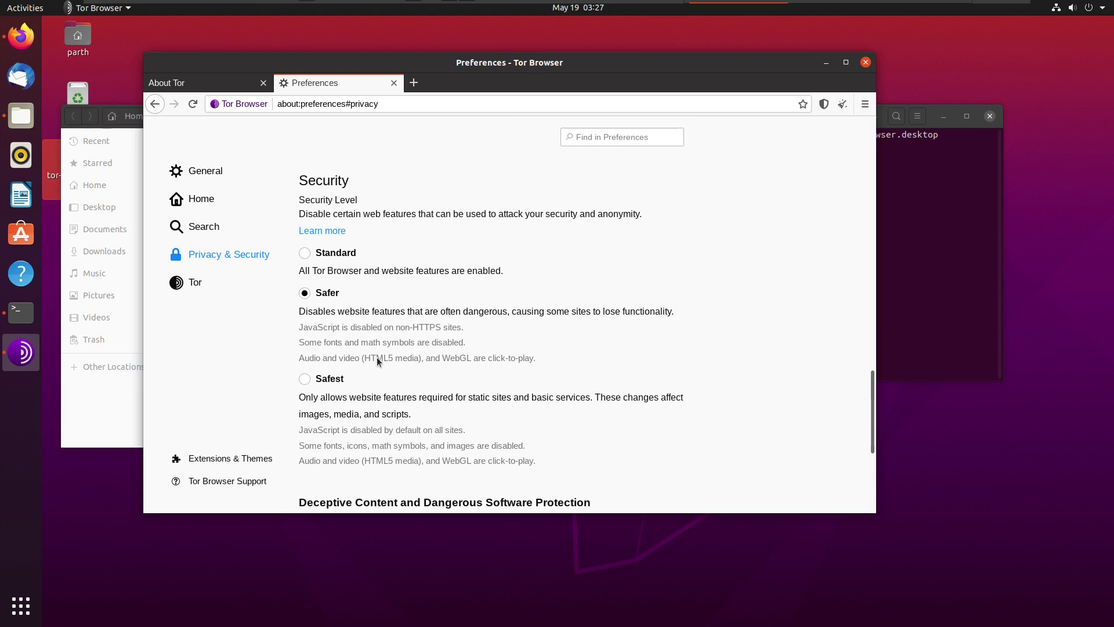
scroll(531, 298, "down", 5)
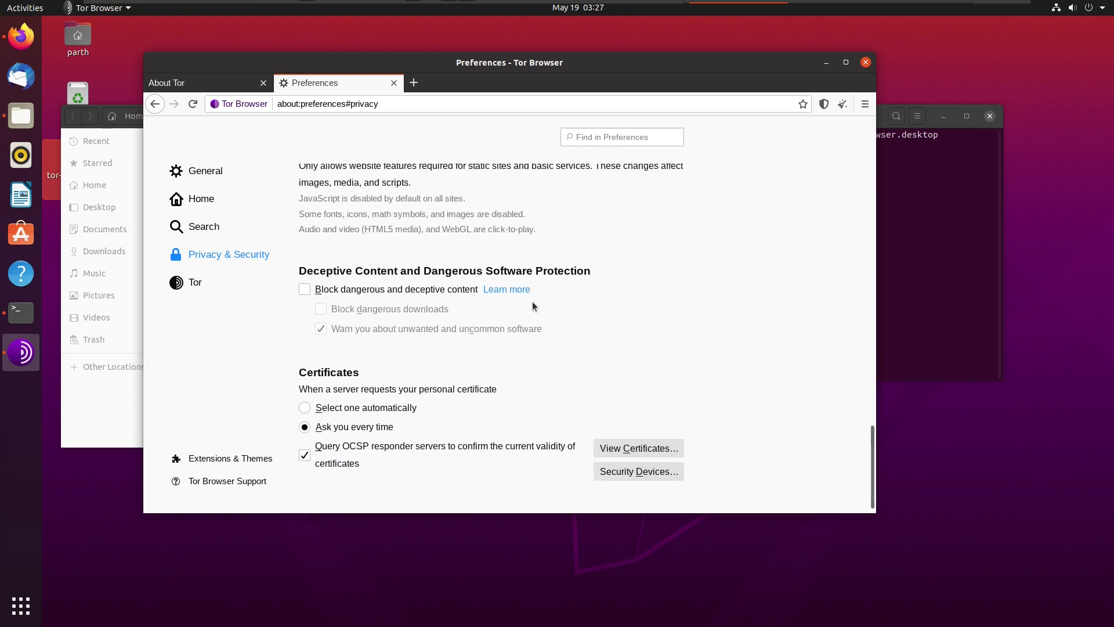
left_click(154, 104)
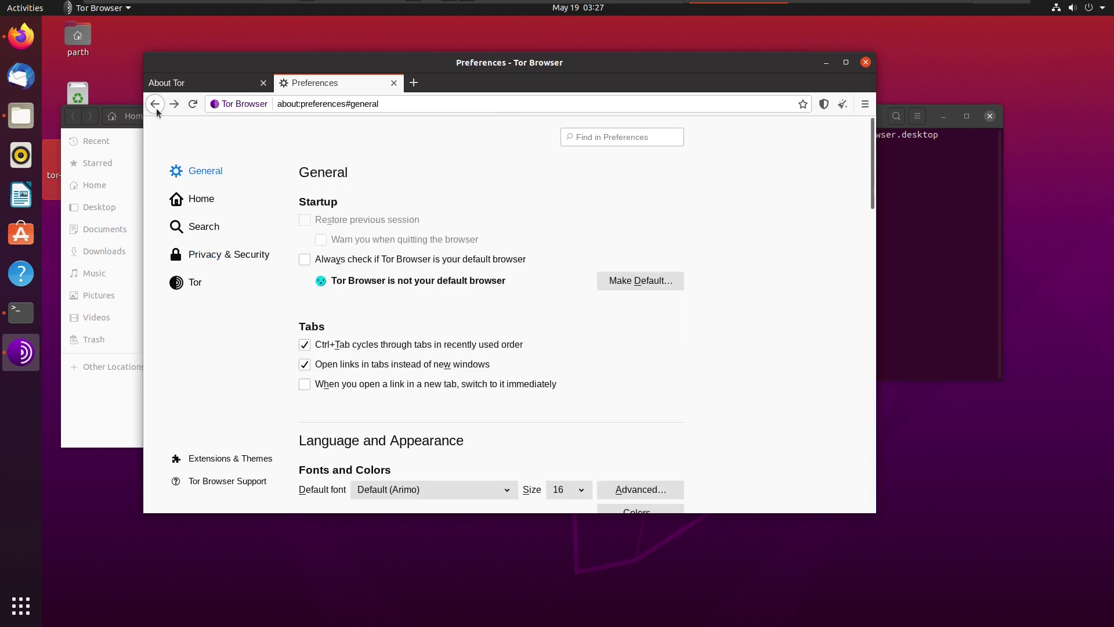
Close the Preferences and About Tor tabs, leaving one new blank Private Browsing tab
left_click(394, 83)
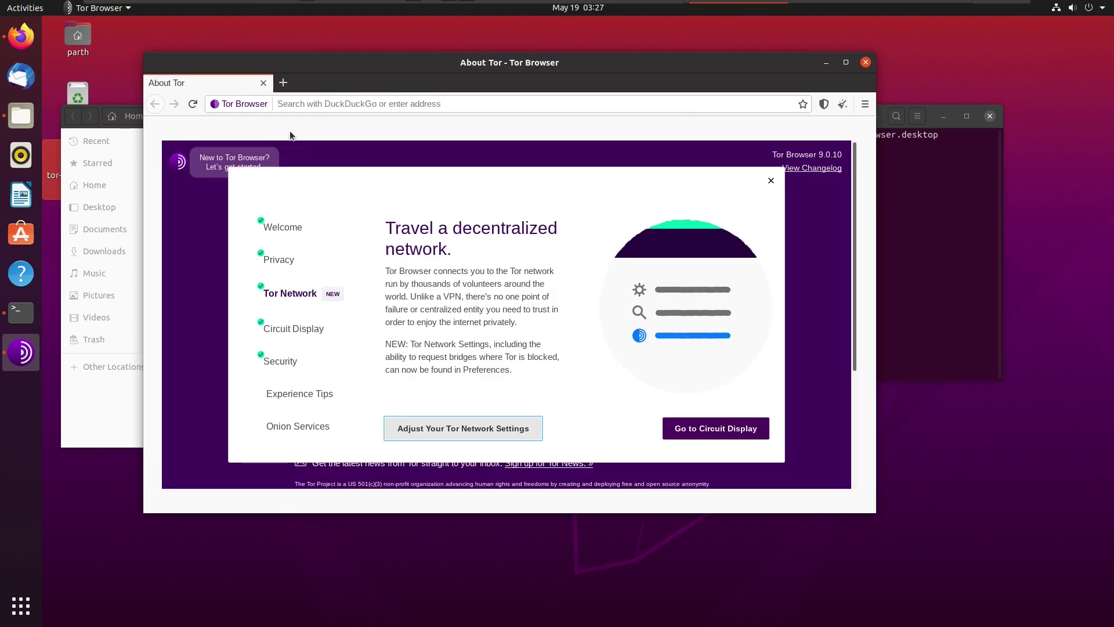
left_click(283, 82)
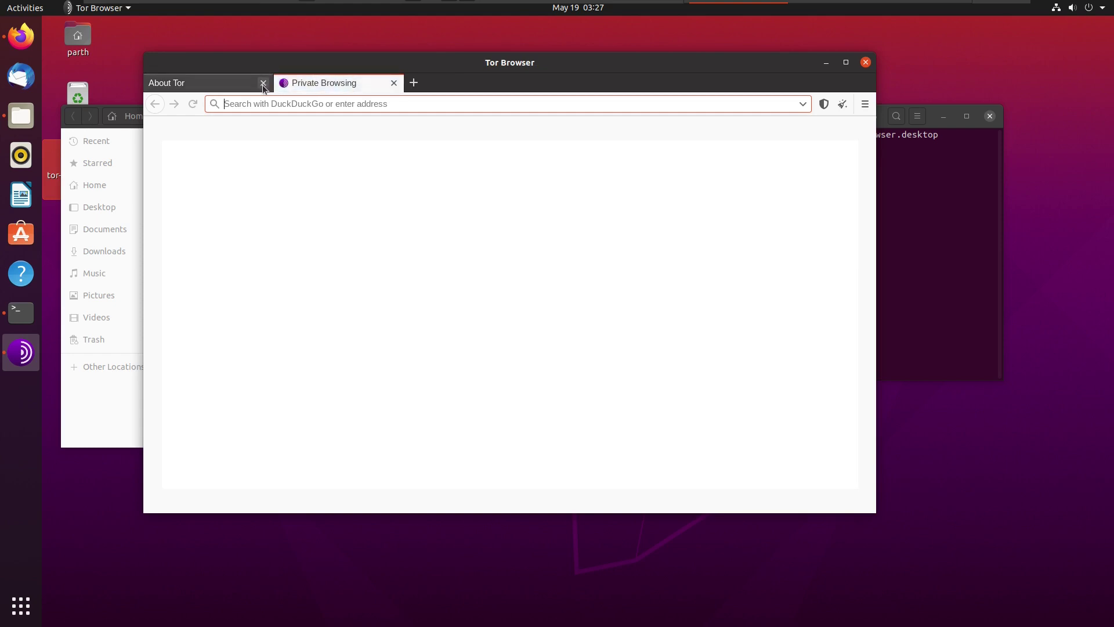
left_click(263, 83)
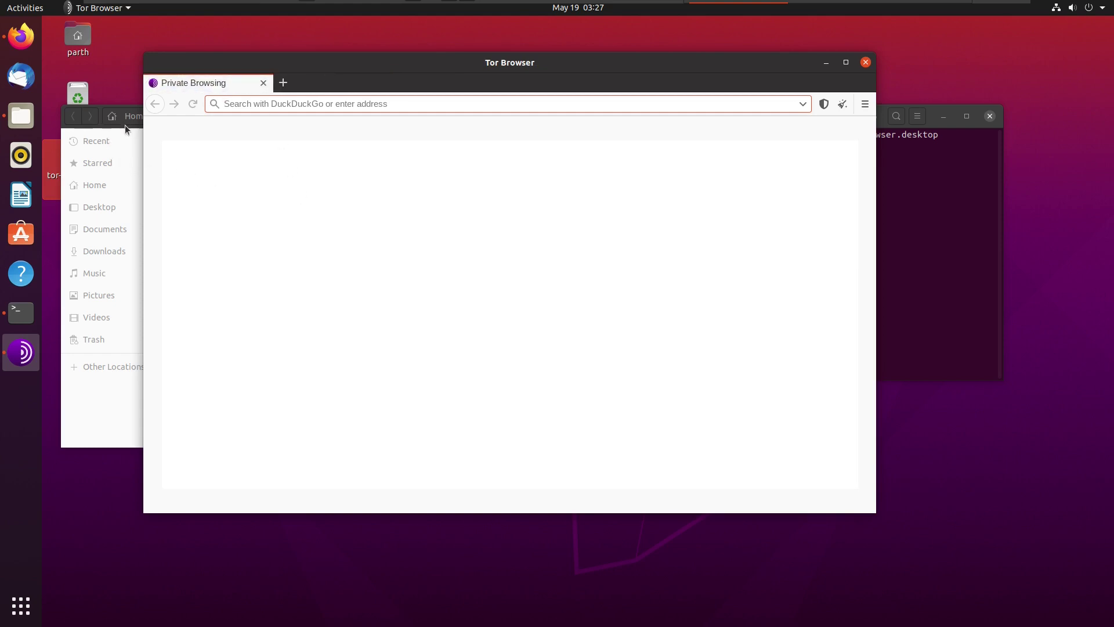
Close the Files window, move Tor Browser right, and focus its address bar
left_click(124, 157)
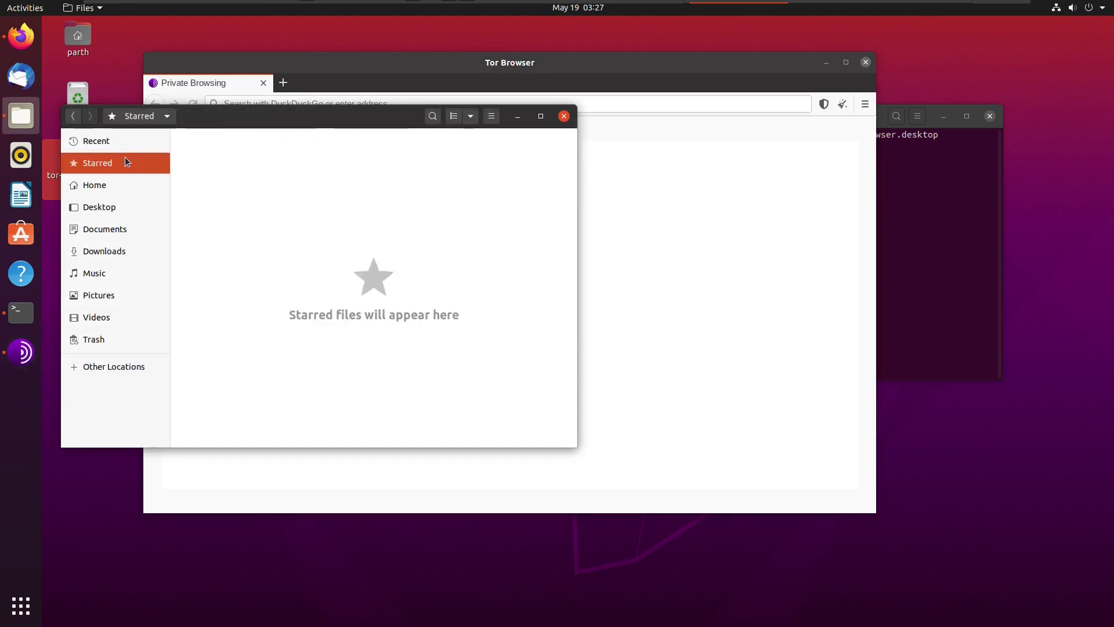
left_click(561, 116)
left_click_drag(487, 61, 625, 96)
left_click(423, 138)
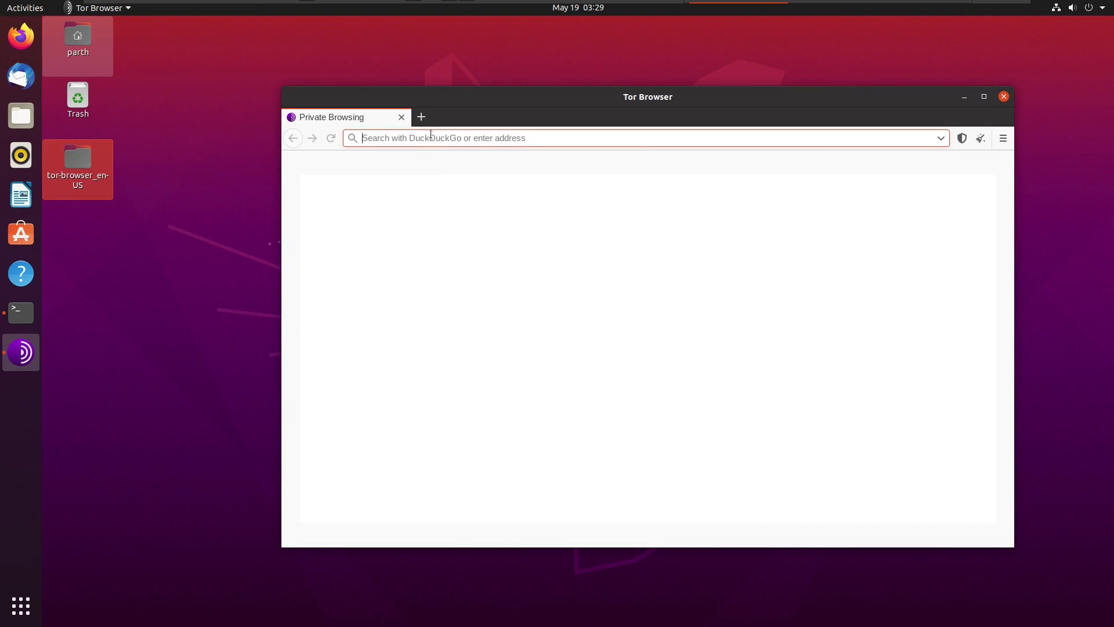
Paste 3g2upl4pq6kufc4m.onion into the address bar and load it
right_click(471, 139)
left_click(500, 191)
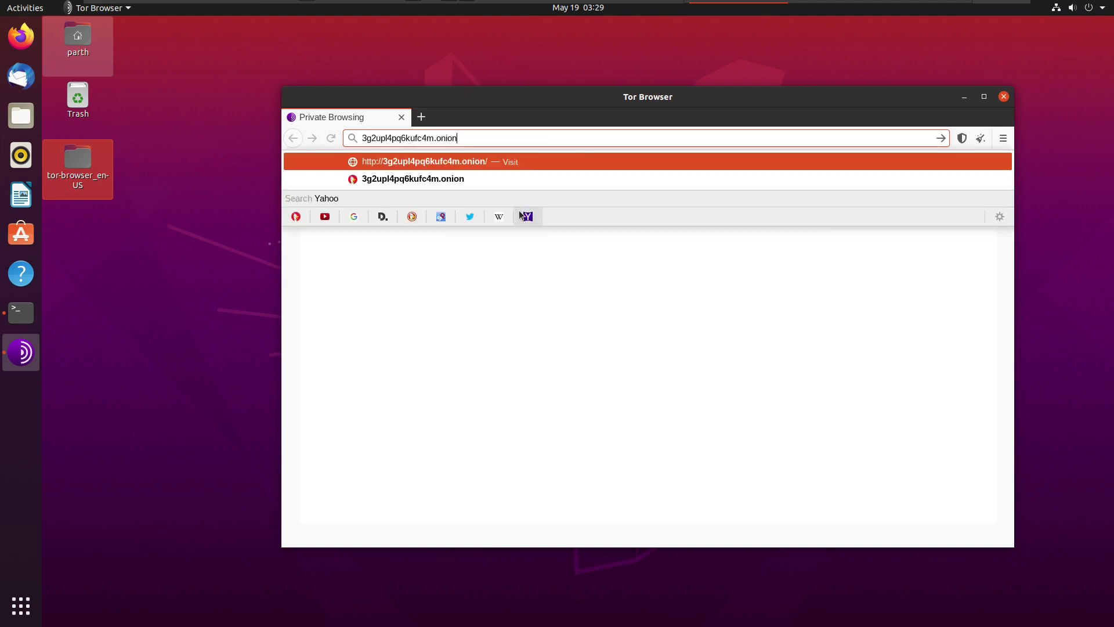
key("Return")
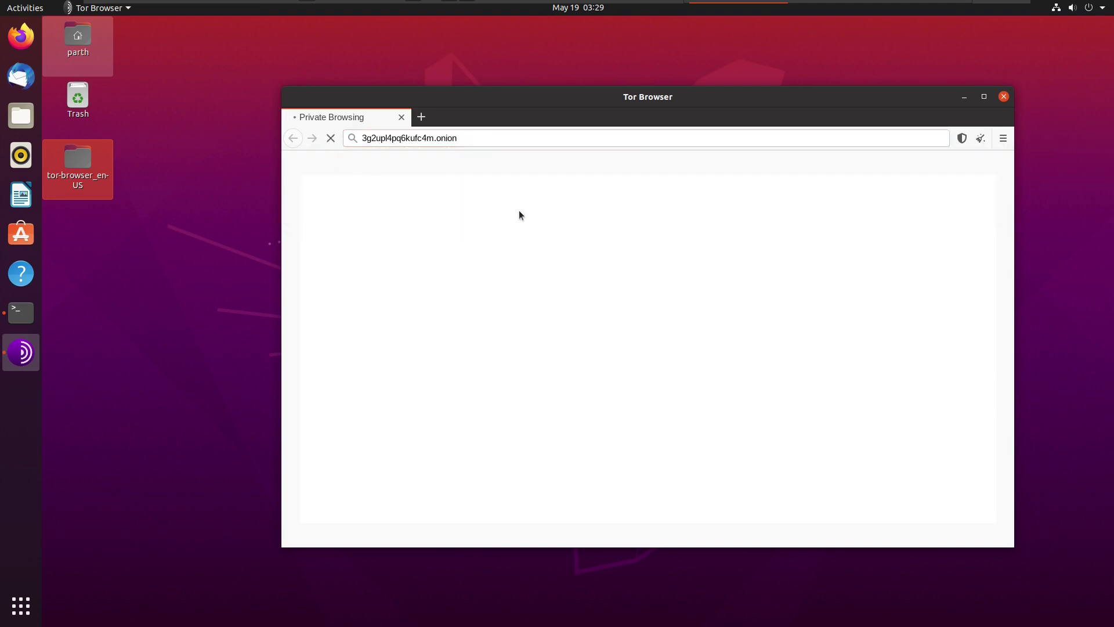